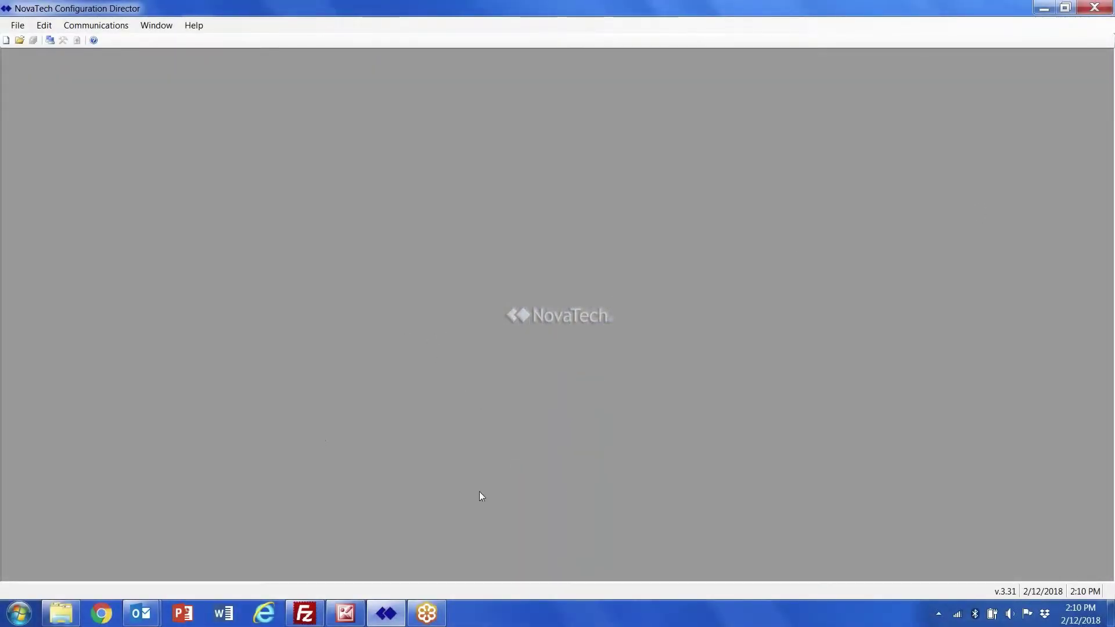
# Step: Bring up the Manage Connections dialog from the Communications menu
pyautogui.click(91, 26)
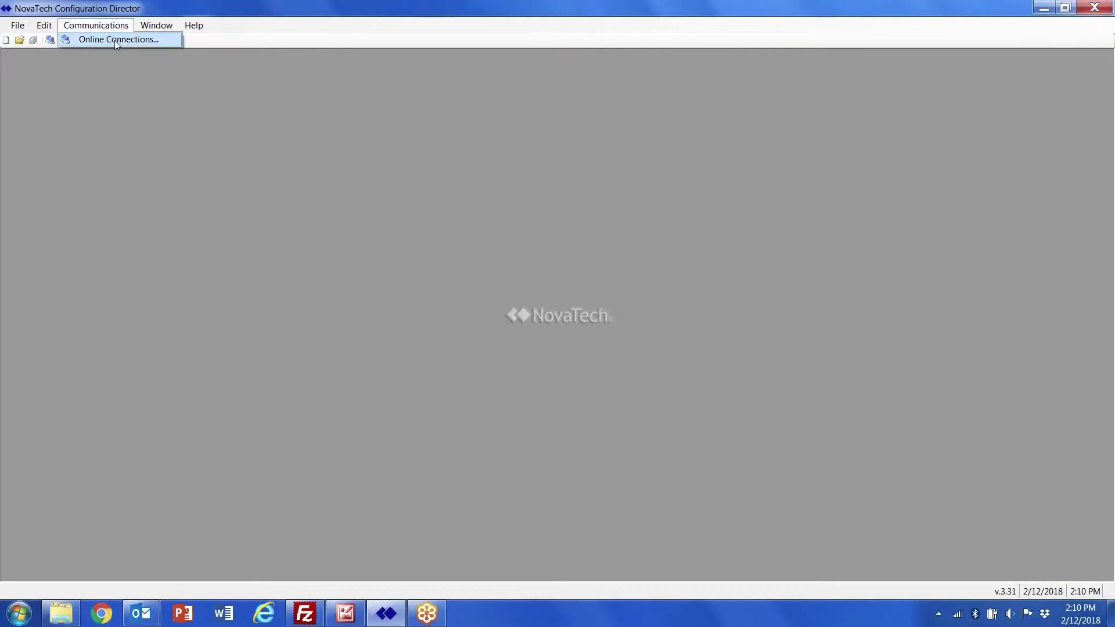
pyautogui.click(116, 41)
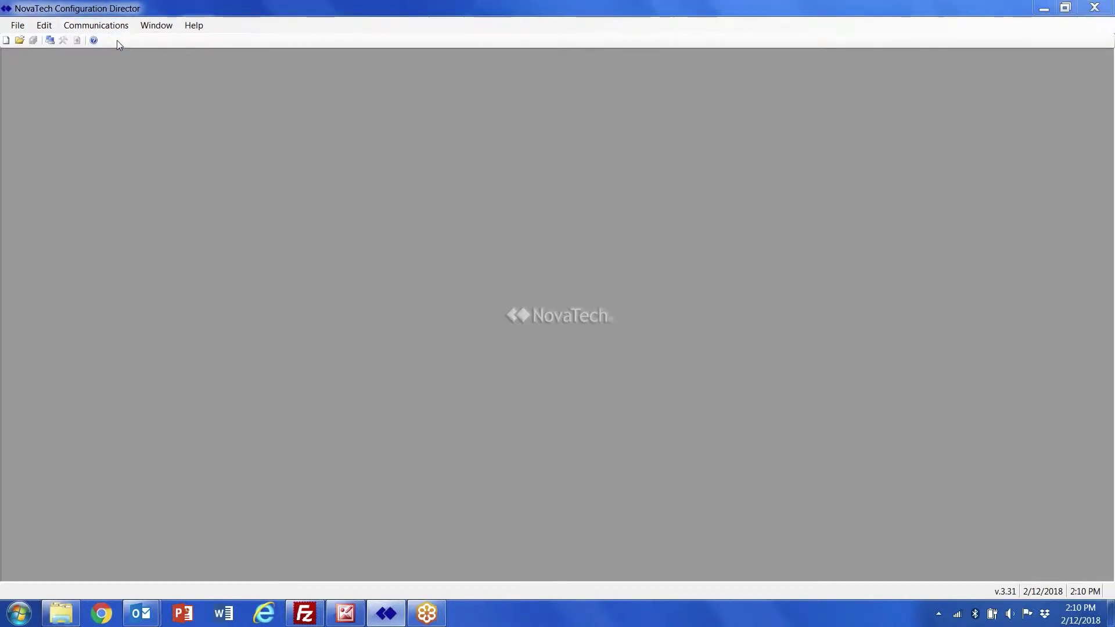
# Step: Connect a terminal session over Com 18 USB after turning off Show All in its settings
pyautogui.click(467, 220)
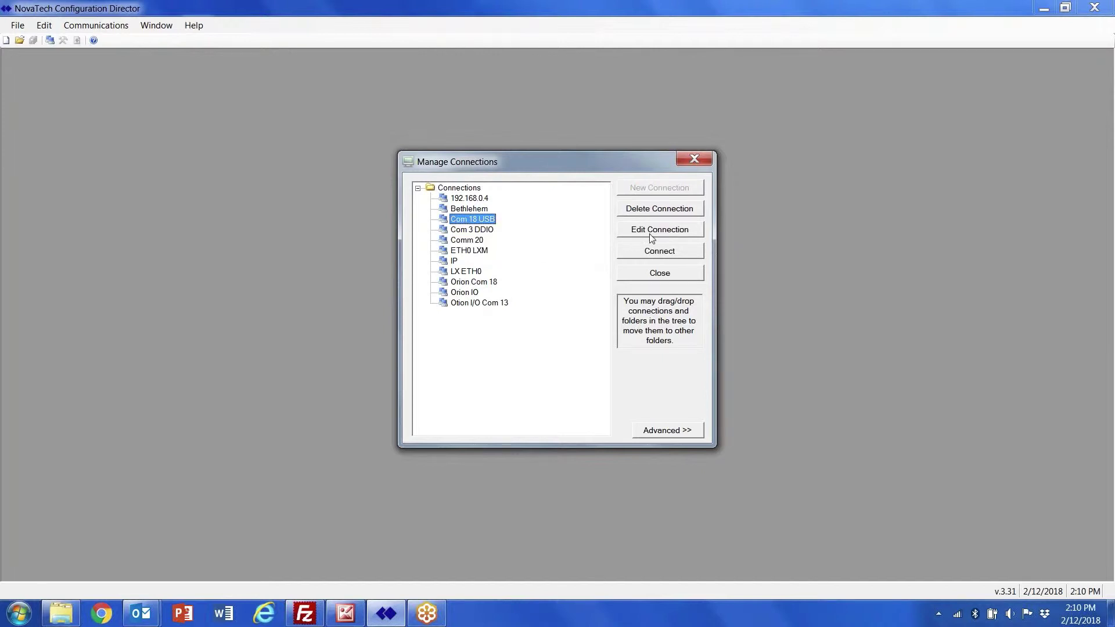
pyautogui.click(650, 232)
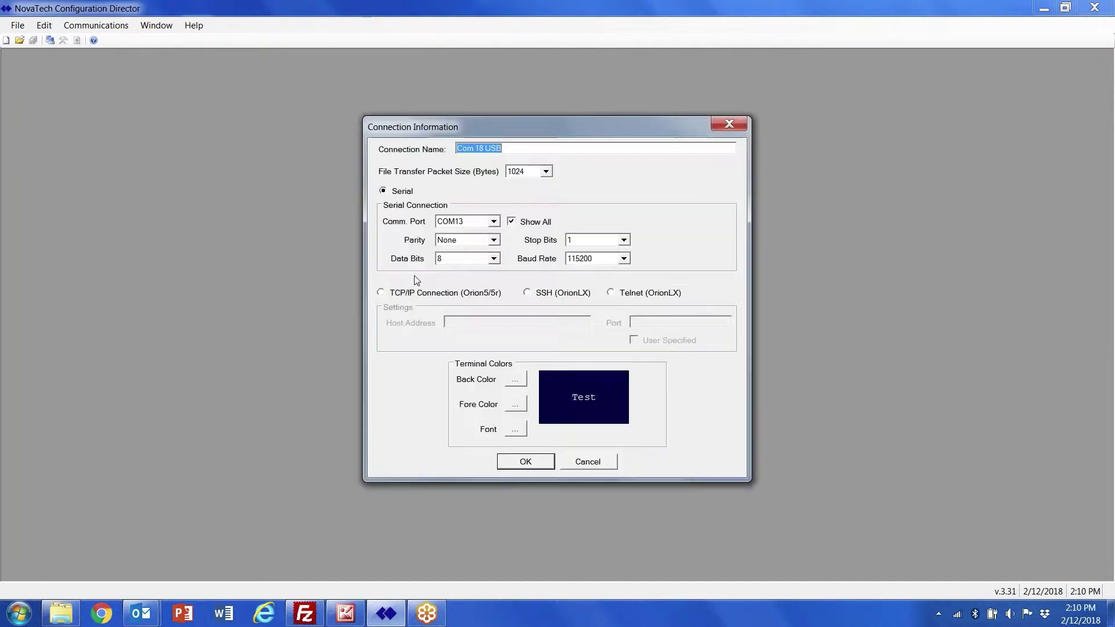
pyautogui.click(512, 221)
pyautogui.click(532, 466)
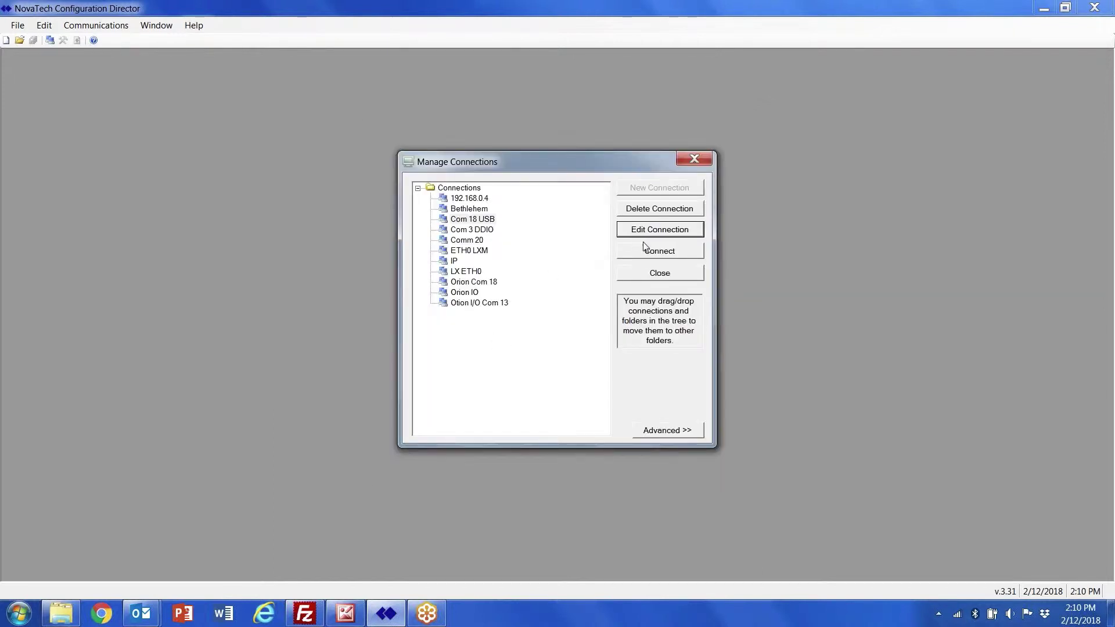
pyautogui.click(642, 254)
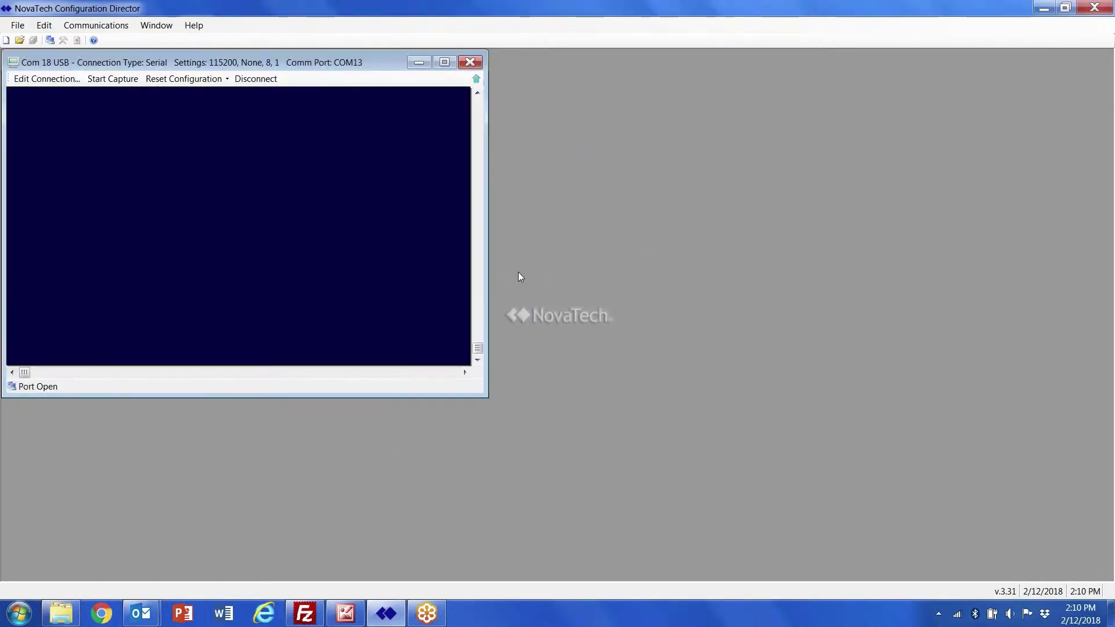
# Step: Log in as novatech, succeeding on the second attempt after 'Login incorrect'
pyautogui.press('Return')
pyautogui.press('Return')
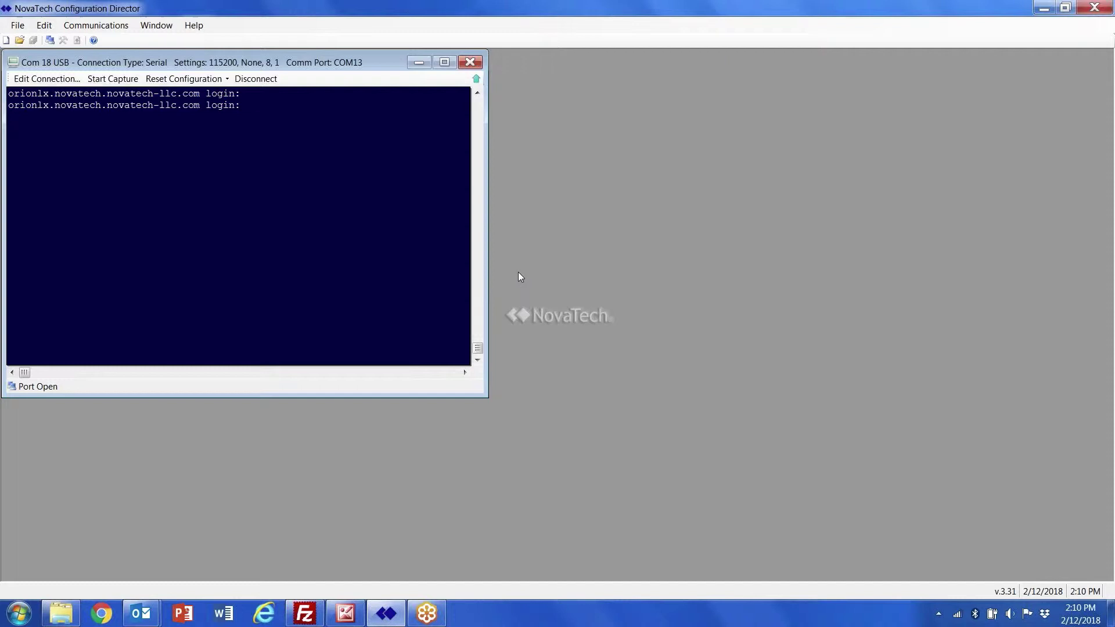
pyautogui.write('novatec')
pyautogui.write('h')
pyautogui.press('Return')
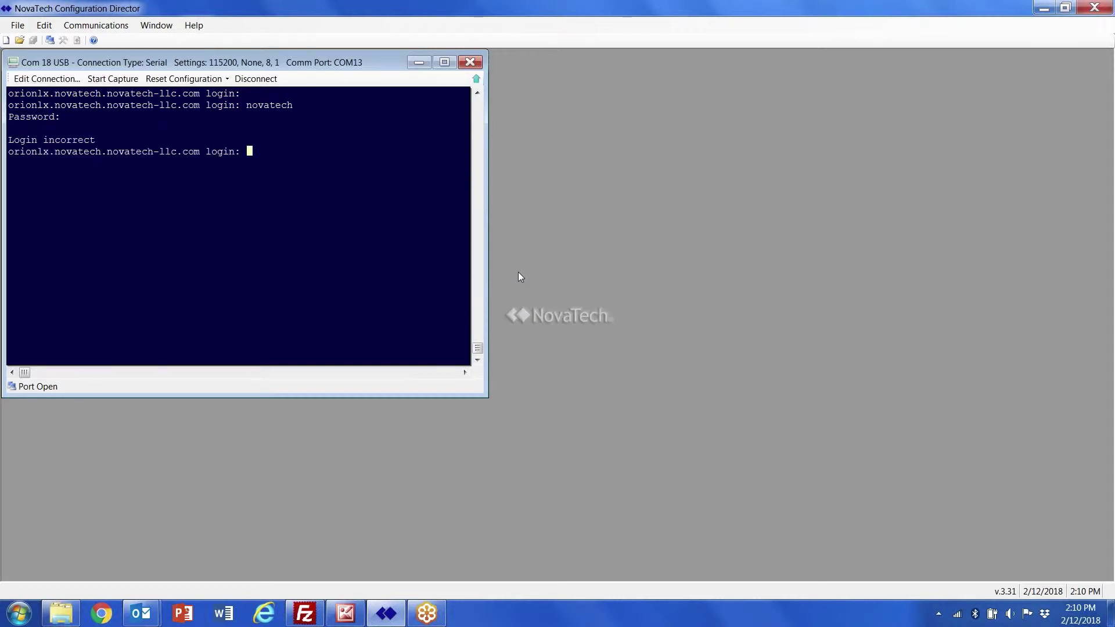
pyautogui.write('nov')
pyautogui.write('atech')
pyautogui.press('Return')
pyautogui.press('Return')
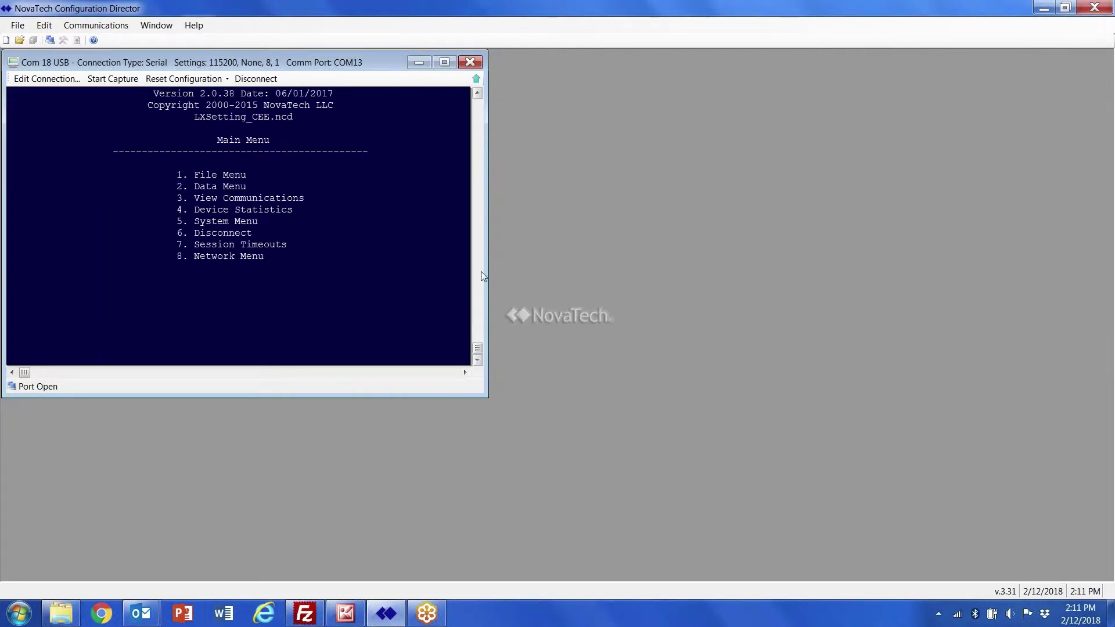
# Step: Navigate Network Menu > Basic Network Configuration > Edit Eth0
pyautogui.press('8')
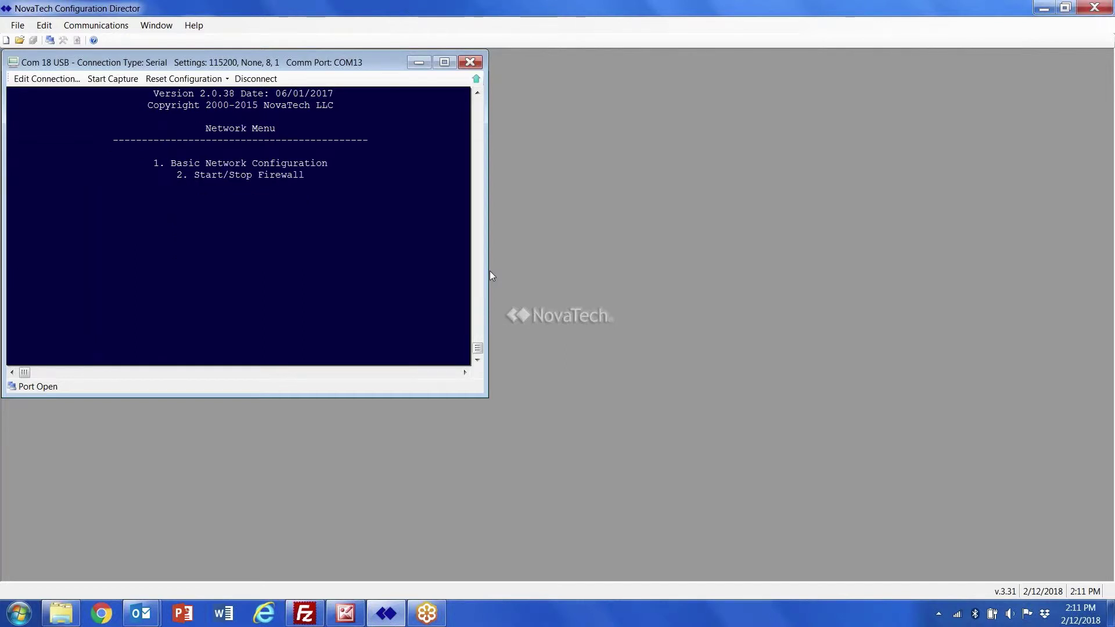
pyautogui.press('1')
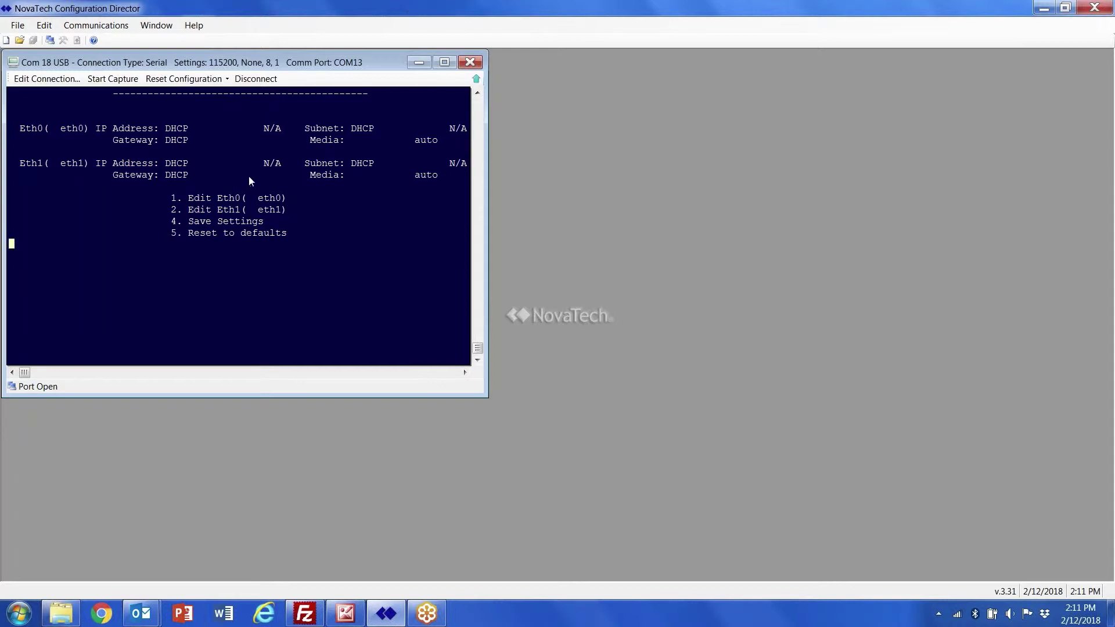
pyautogui.press('1')
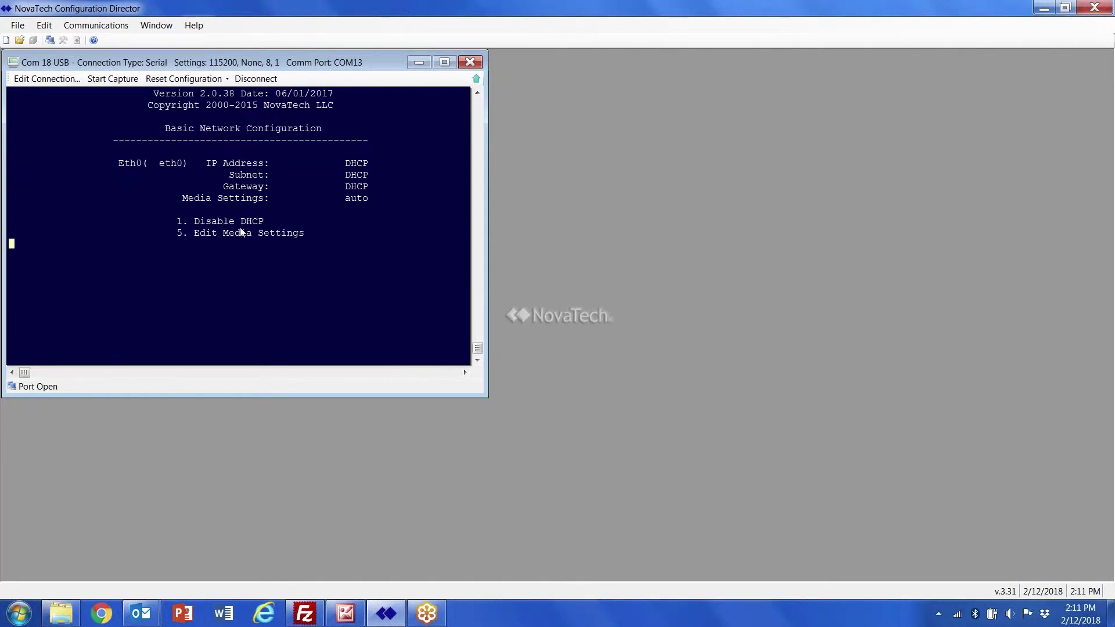
# Step: Disable DHCP on Eth0 and give it IP 192.168.0.4, subnet 255.255.255.0, gateway 192.168.0.1
pyautogui.press('1')
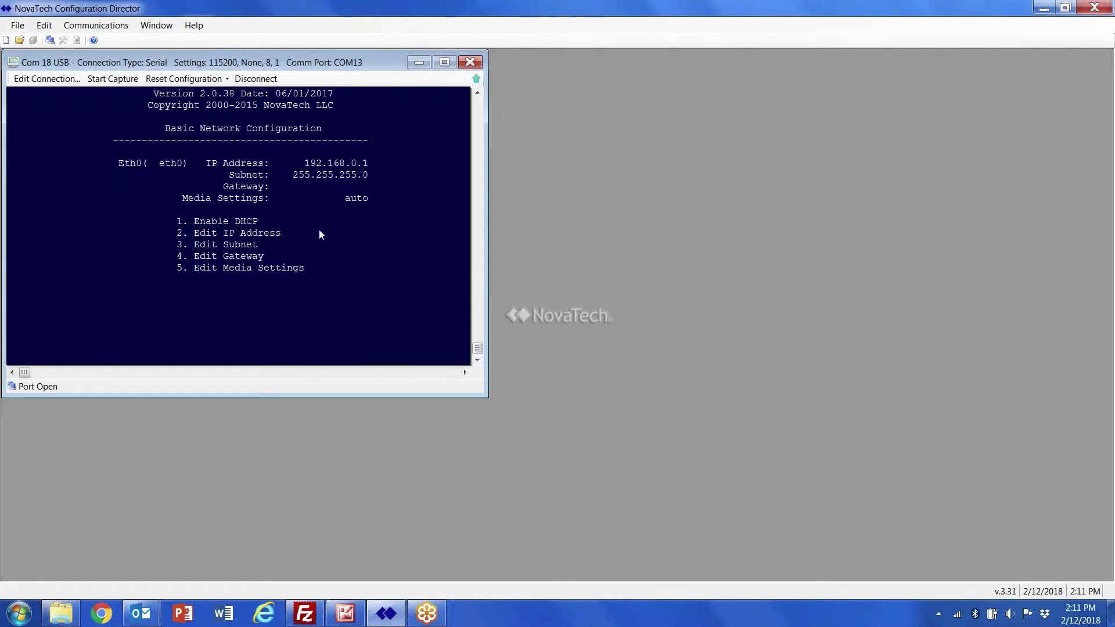
pyautogui.write('2')
pyautogui.write('19')
pyautogui.write('2.168')
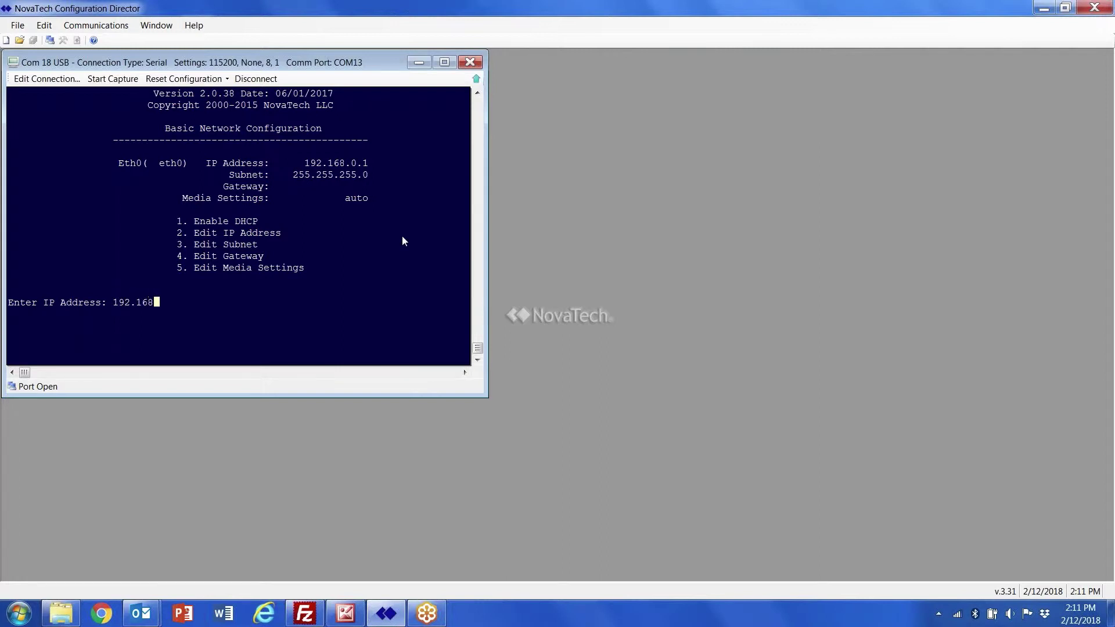
pyautogui.write('.0.4')
pyautogui.press('Return')
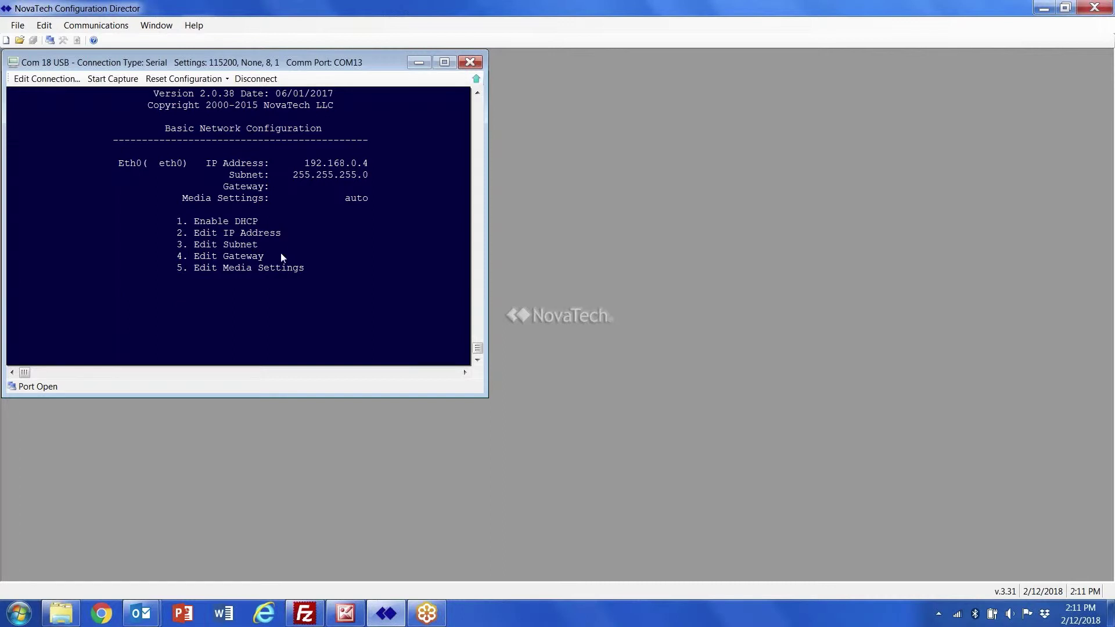
pyautogui.write('3')
pyautogui.write('255.25')
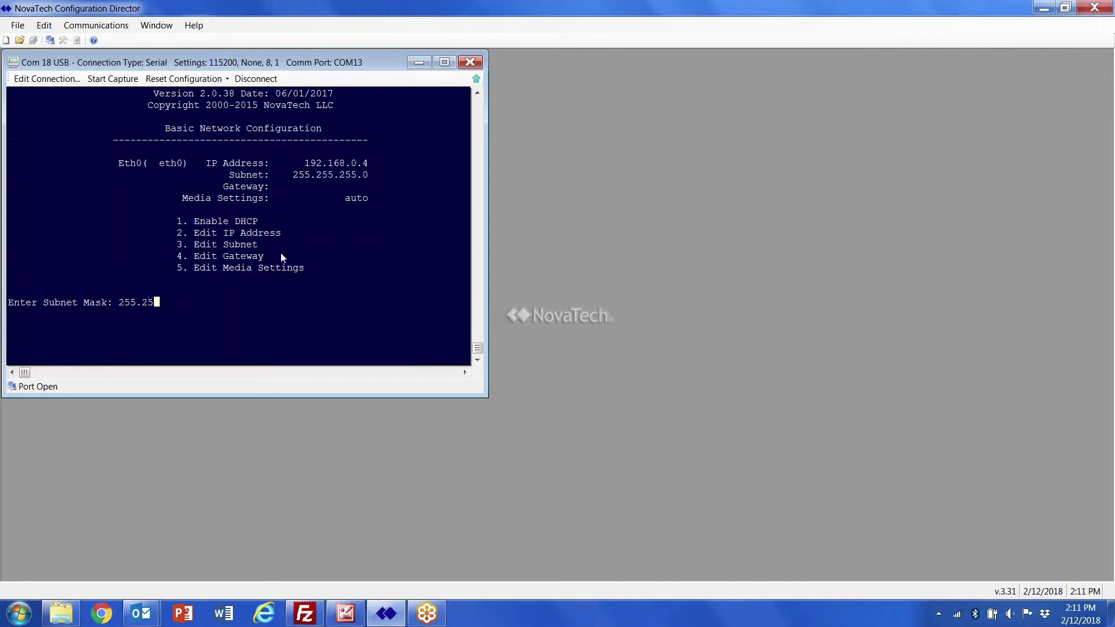
pyautogui.write('5.255')
pyautogui.write('.0')
pyautogui.press('Return')
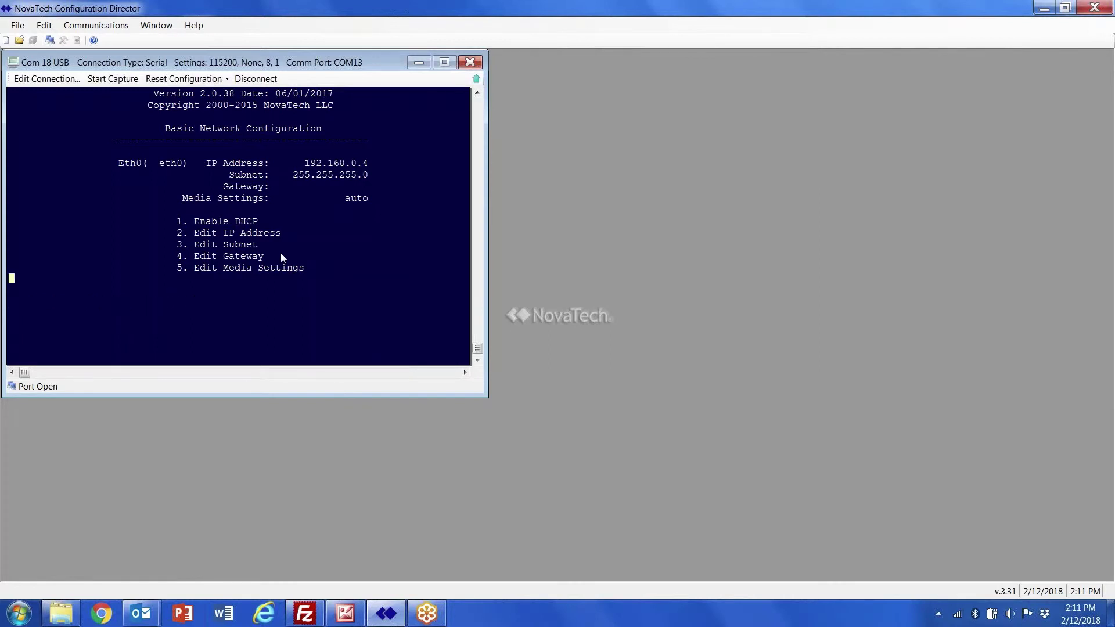
pyautogui.write('4')
pyautogui.write('18')
pyautogui.write('9')
pyautogui.write('2.168')
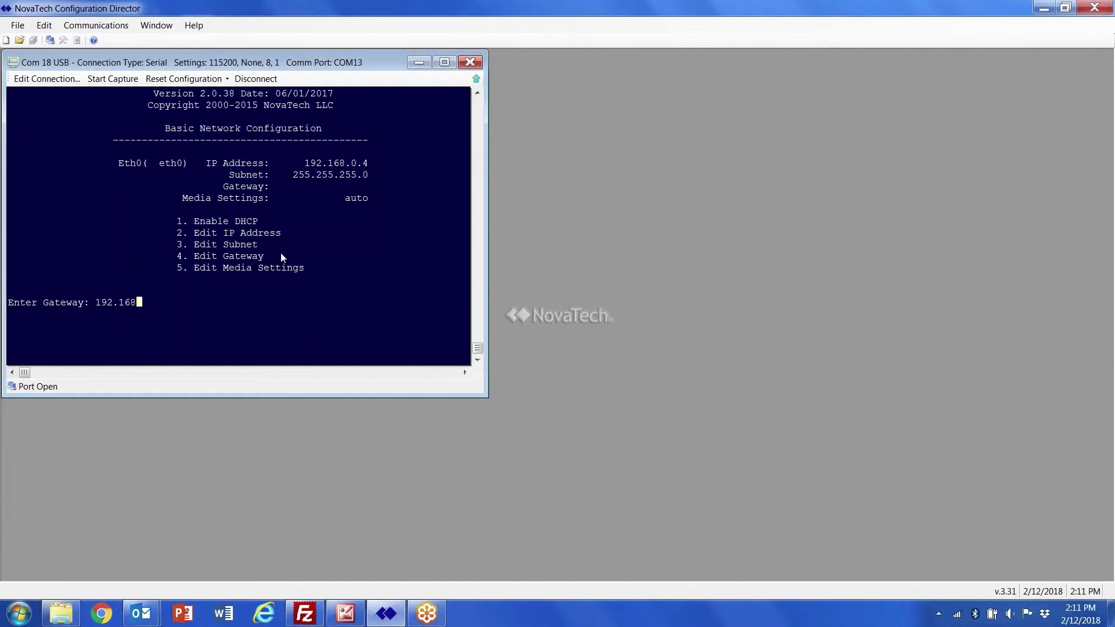
pyautogui.write('.0.')
pyautogui.write('1')
pyautogui.press('Return')
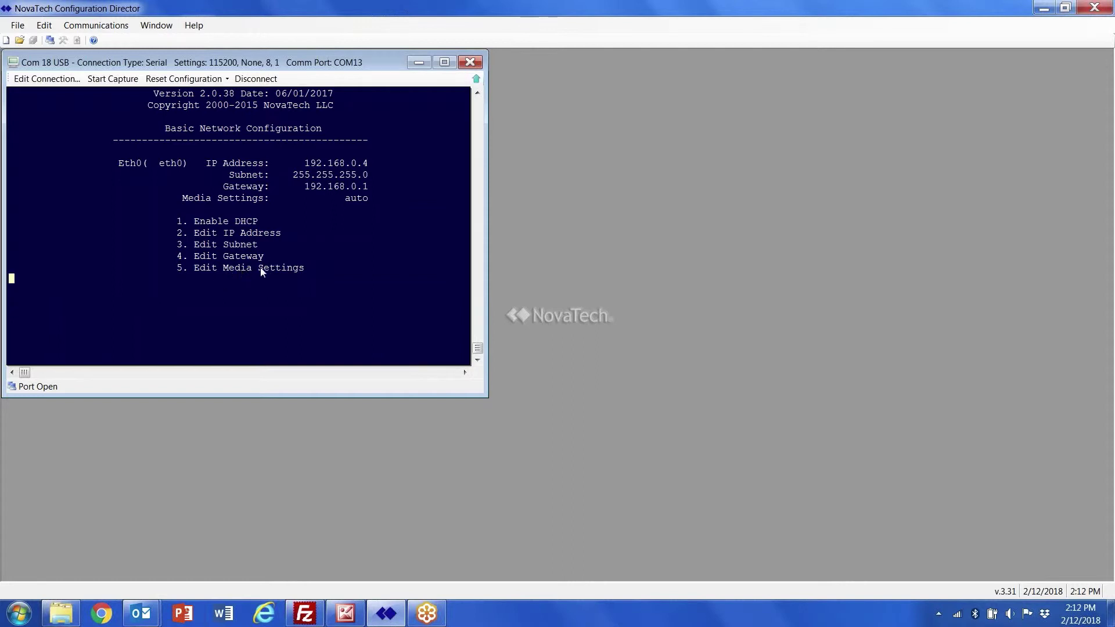
# Step: Keep Eth0's media setting on auto negotiate and return to the Eth0/Eth1 overview
pyautogui.press('5')
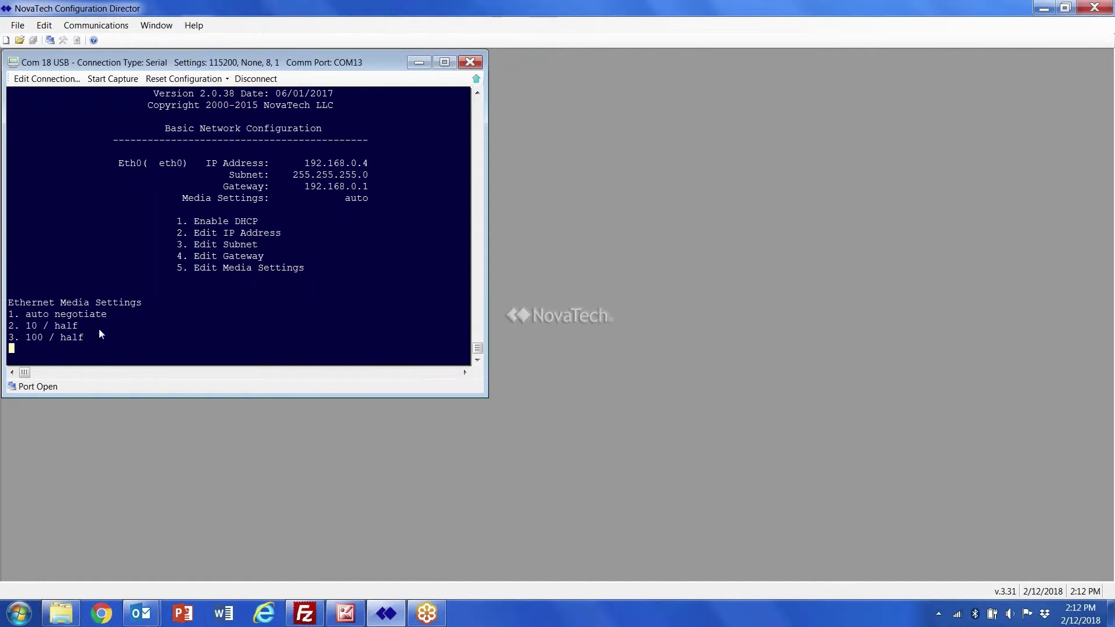
pyautogui.press('1')
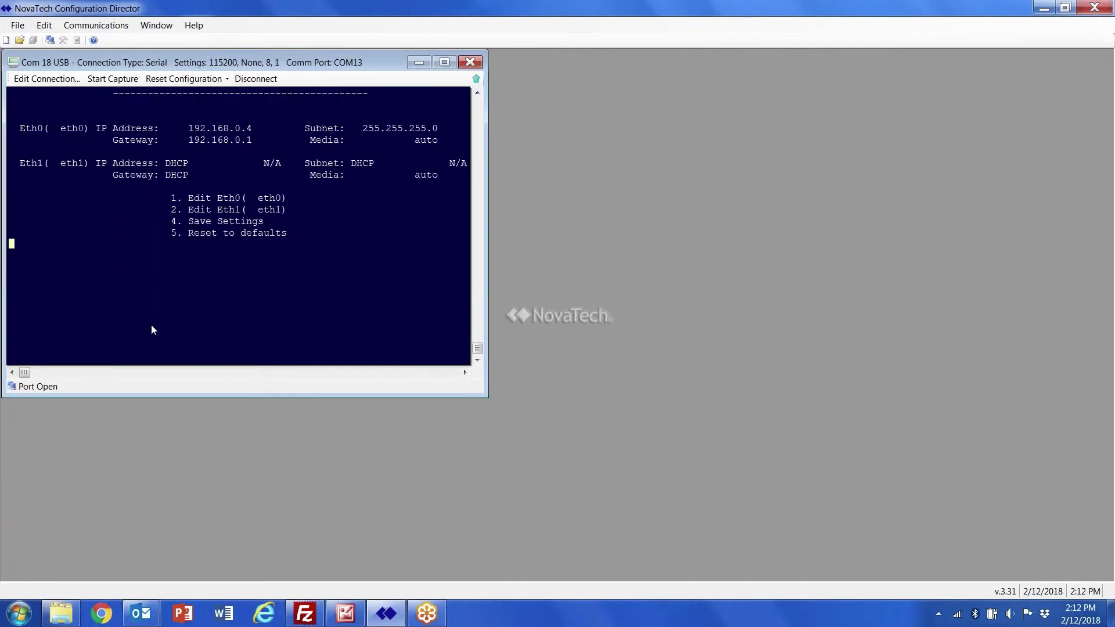
pyautogui.press('1')
# Step: Disable DHCP on Eth1 and give it the static address 192.168.10.1
pyautogui.press('2')
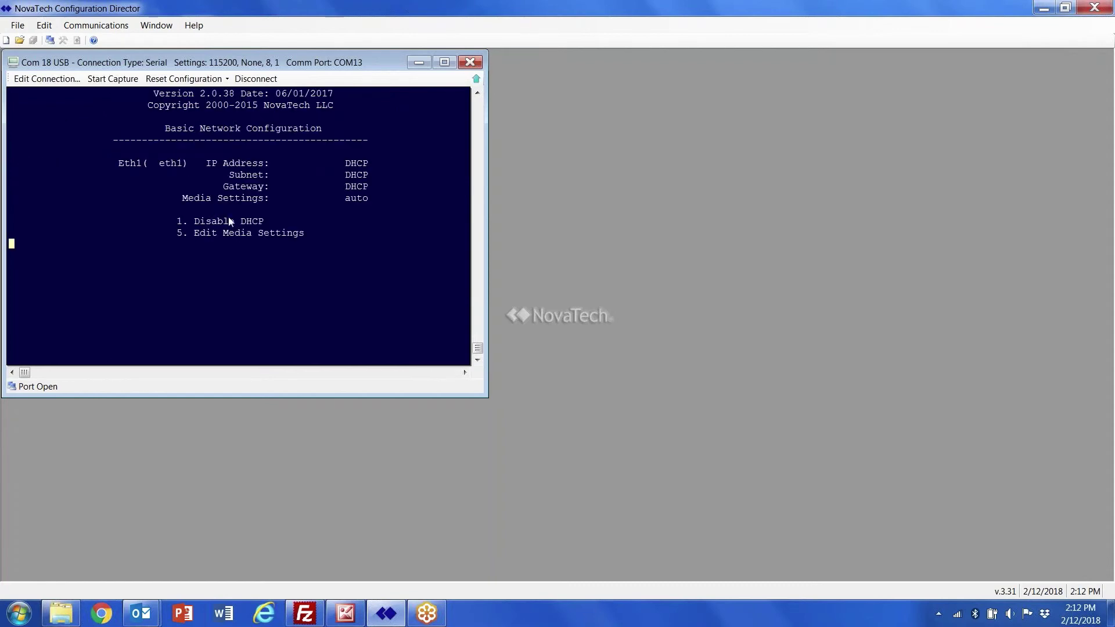
pyautogui.press('1')
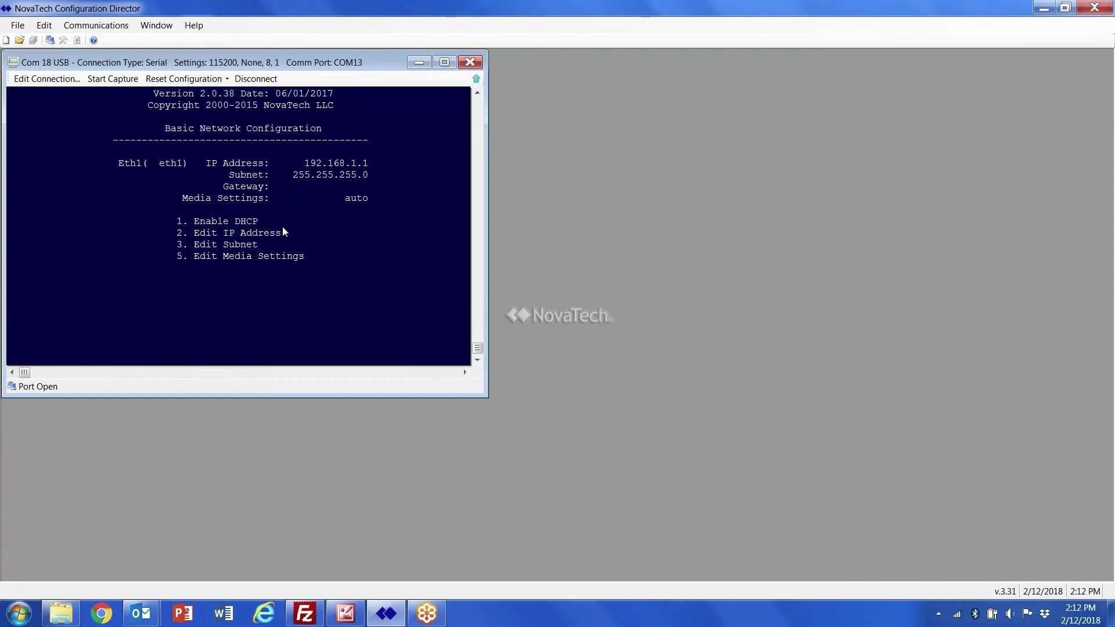
pyautogui.write('2')
pyautogui.write('192.1')
pyautogui.write('68.')
pyautogui.write('10')
pyautogui.write('.')
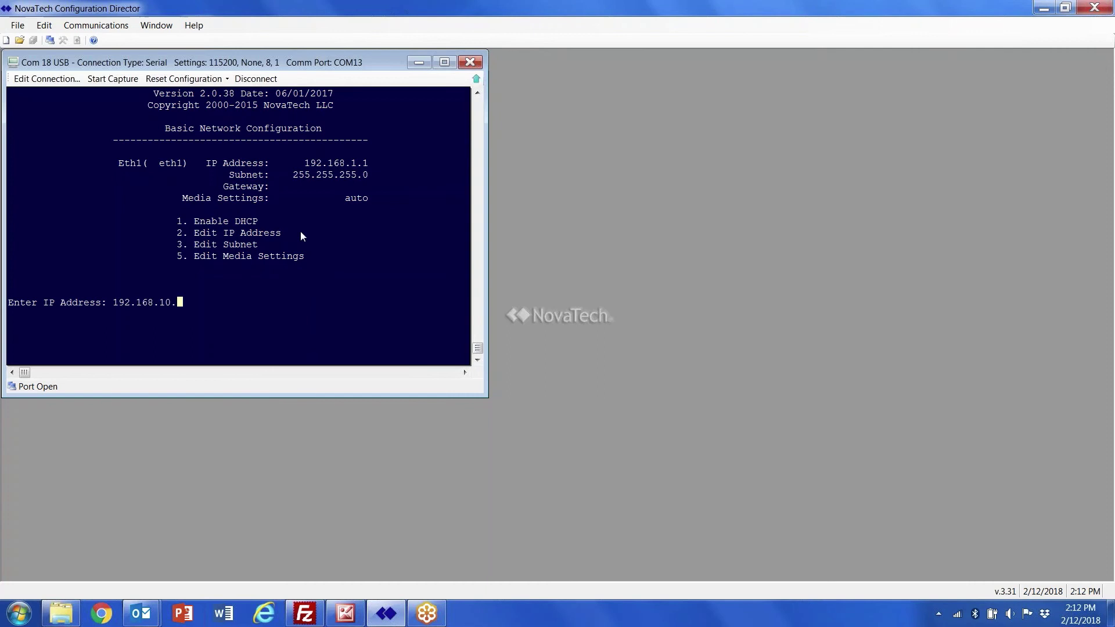
pyautogui.write('1')
pyautogui.press('Return')
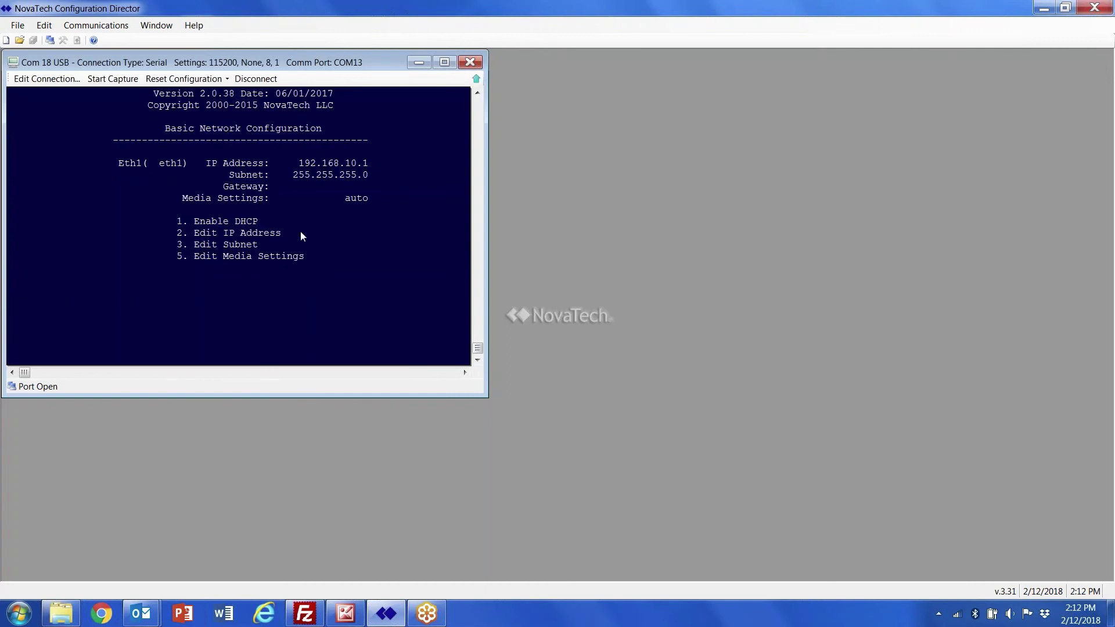